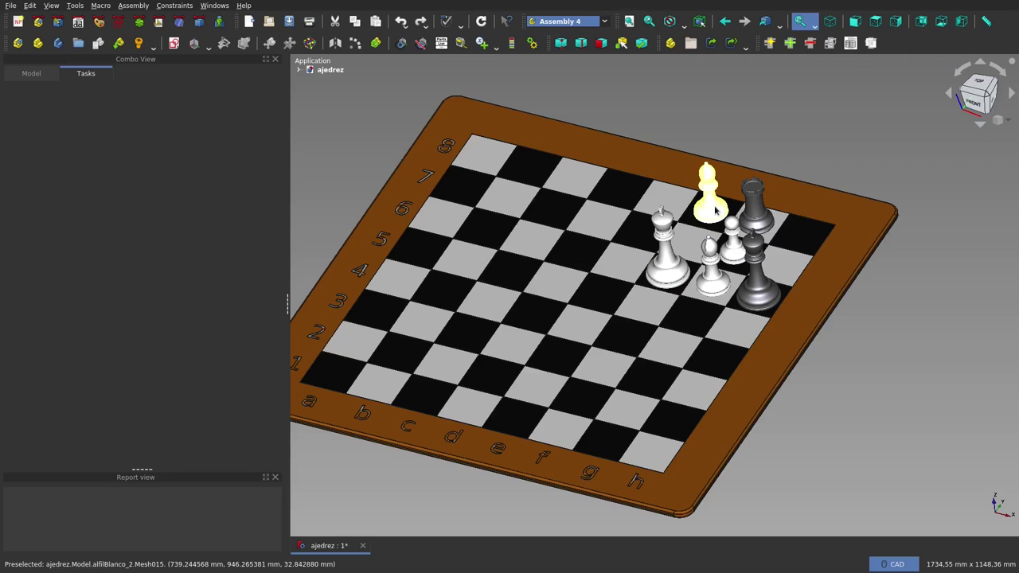
- Open the Animate Assembly settings and move the dialog away from the chess board
scroll(370, 311, down, 3)
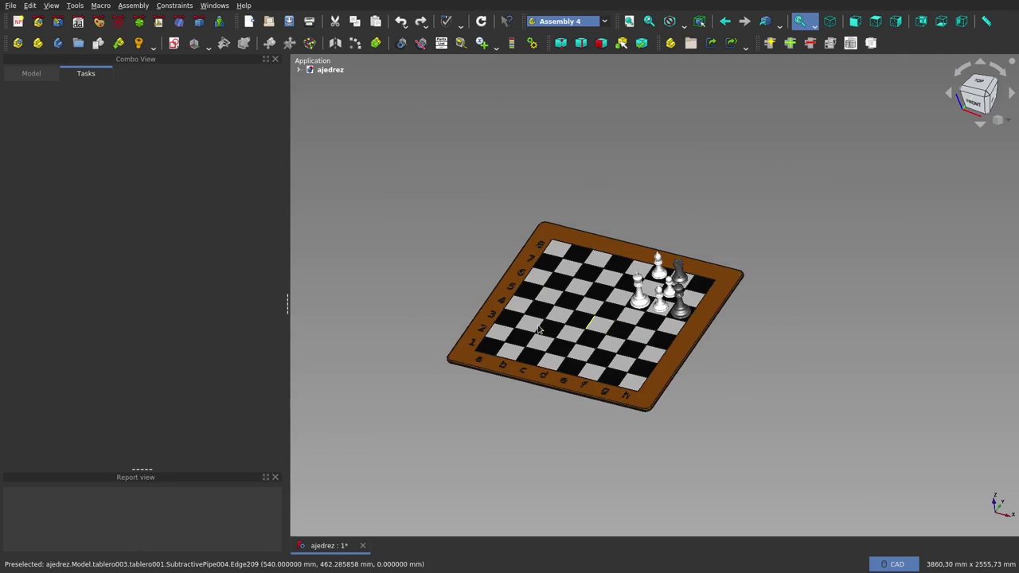
scroll(539, 320, up, 6)
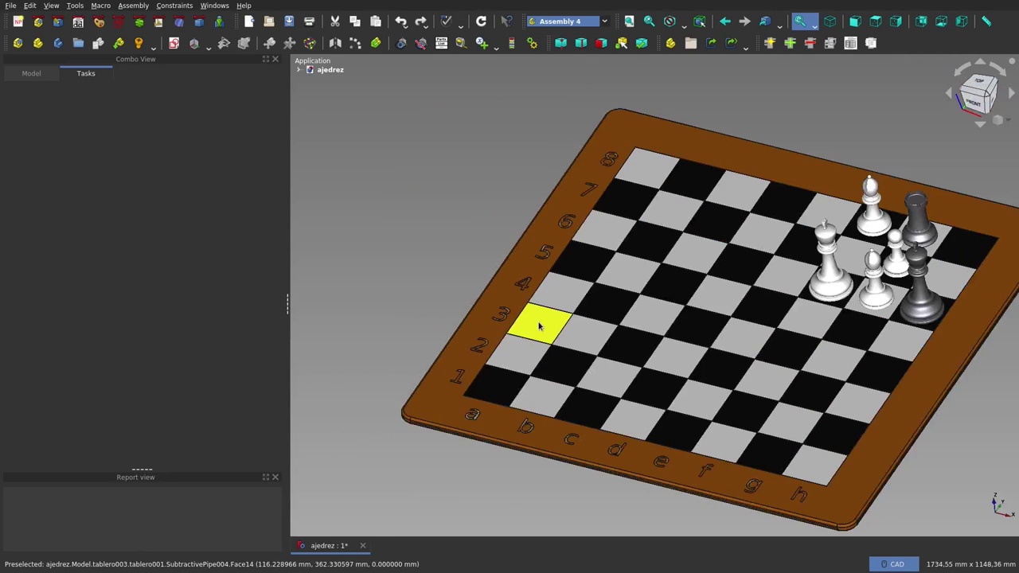
scroll(559, 320, down, 3)
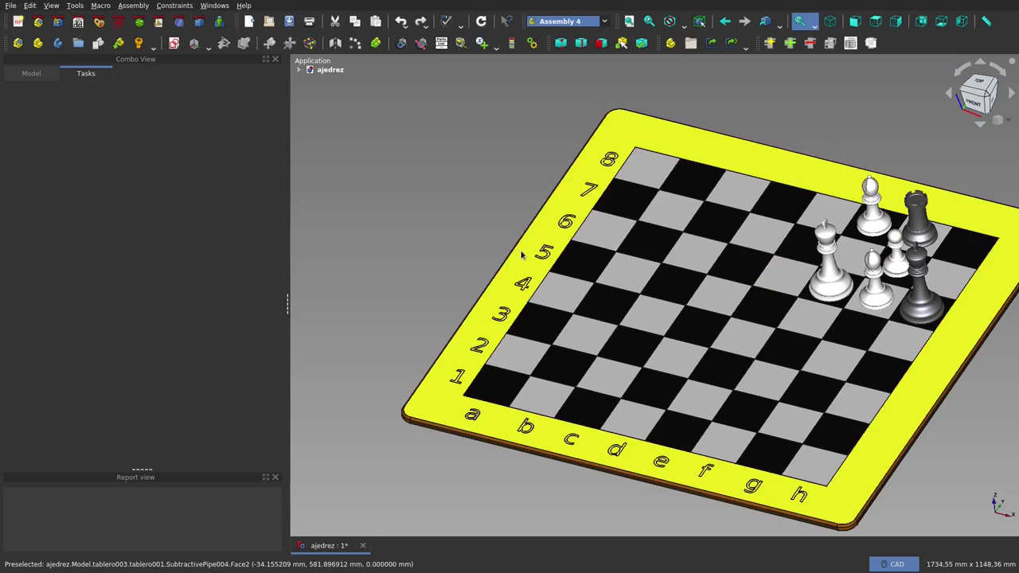
scroll(522, 254, down, 2)
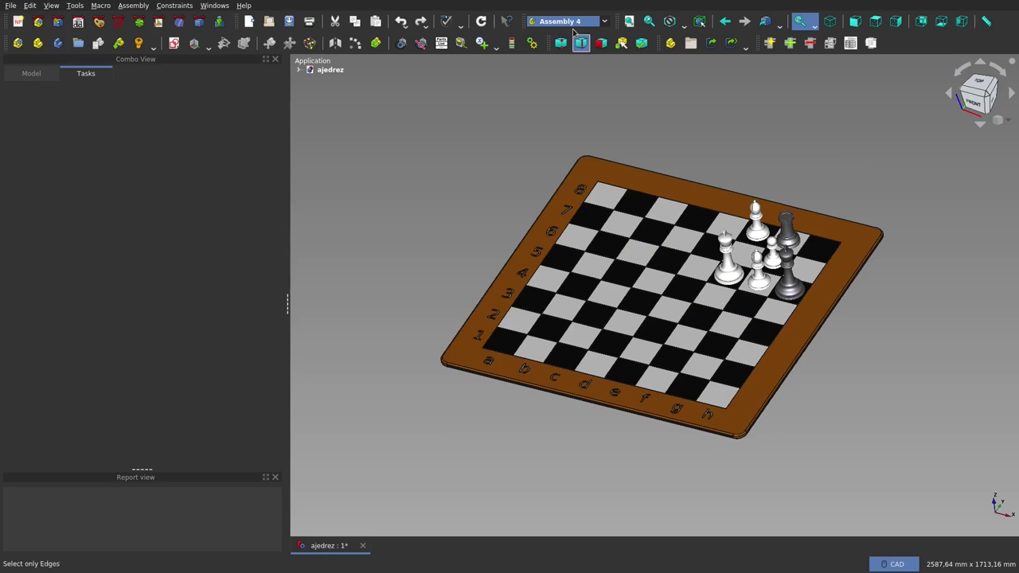
scroll(740, 253, up, 1)
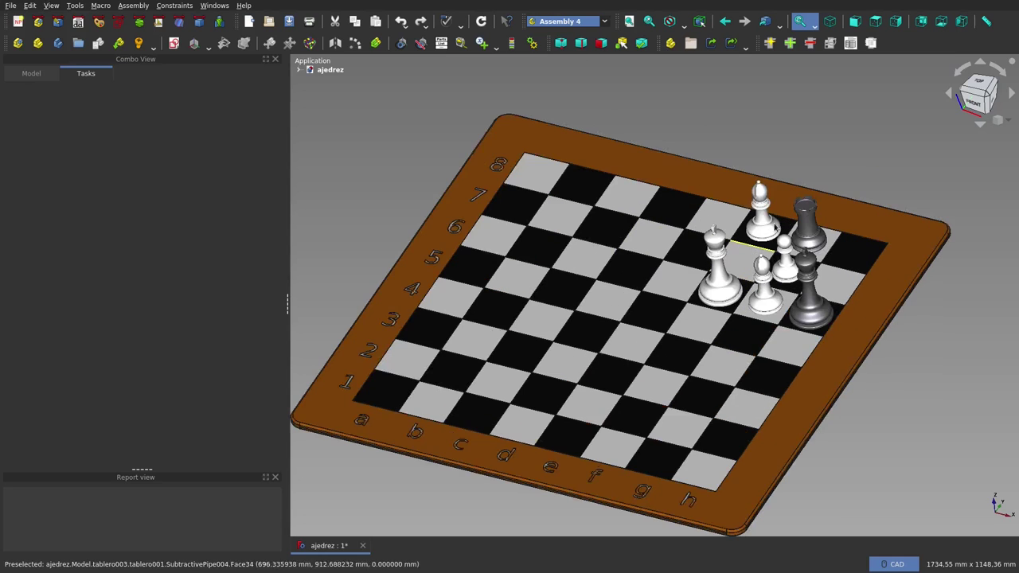
scroll(756, 209, up, 1)
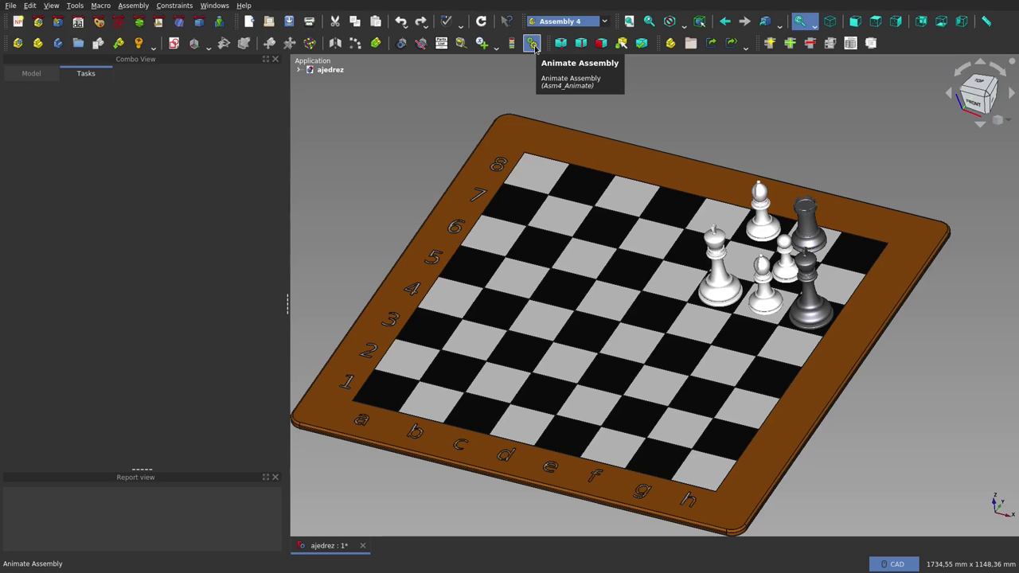
click(533, 44)
drag(531, 193, 125, 197)
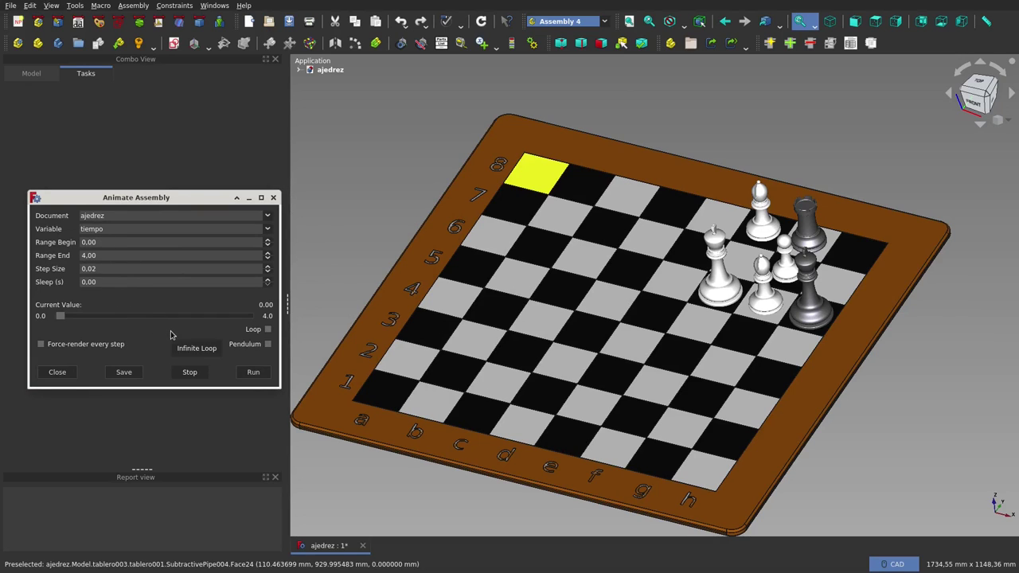
- Test-play the tiempo animation, stopping it partway through twice
click(250, 373)
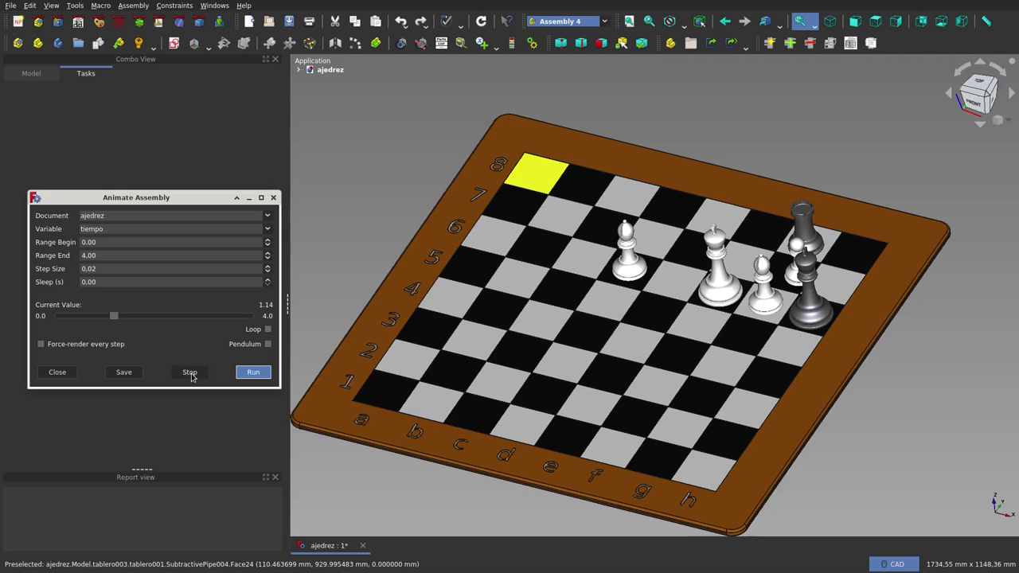
click(248, 376)
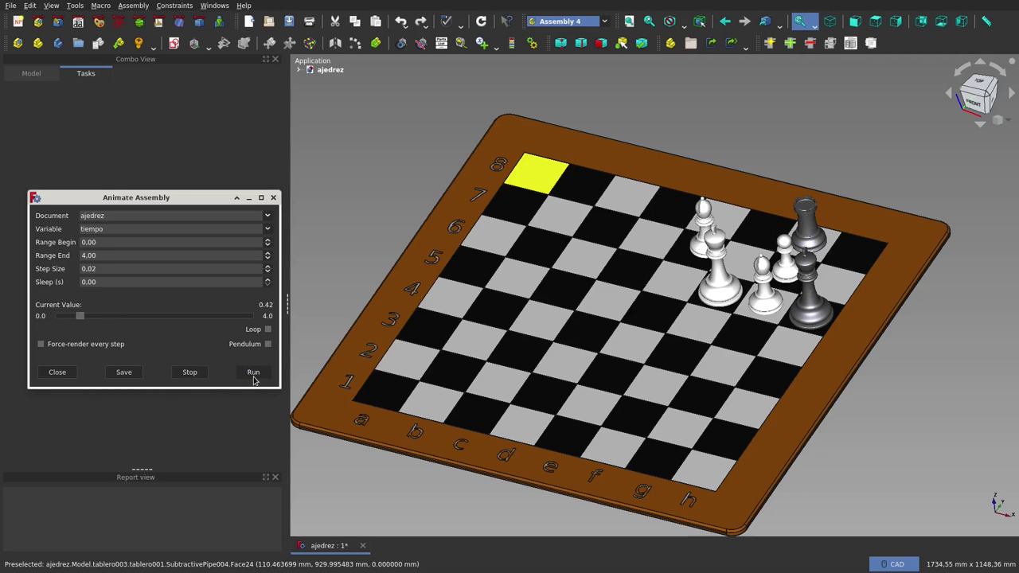
click(189, 373)
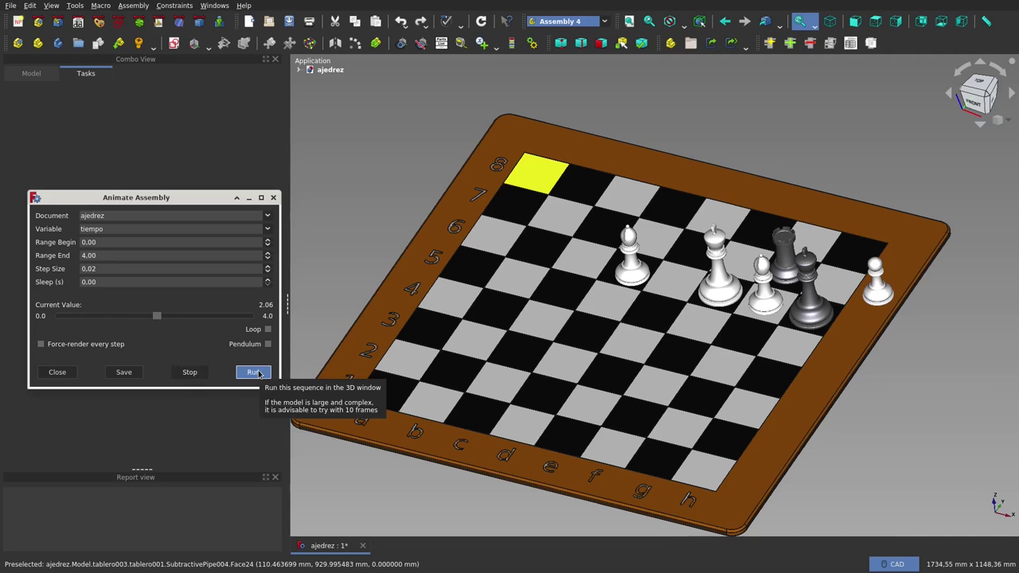
click(259, 374)
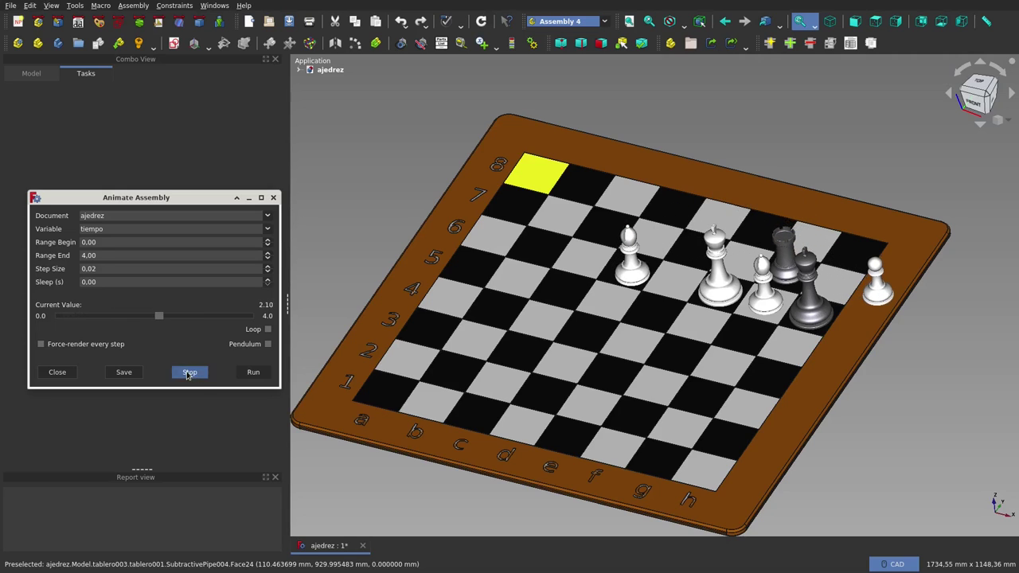
click(190, 372)
- Run the full animation from 0 to 4.00 so the bishop, pawn and rook reach new squares, then close the settings
key(Escape)
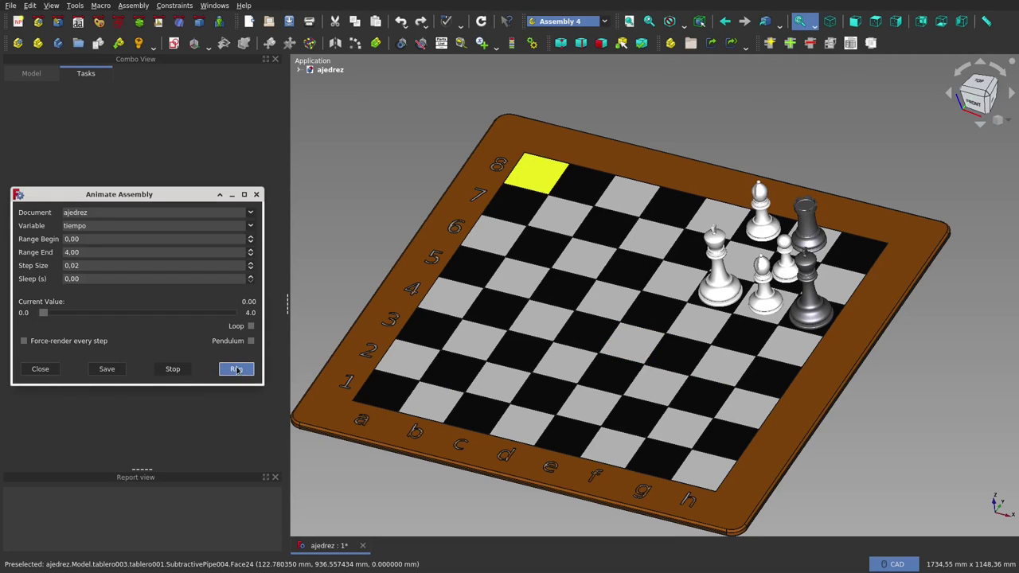
click(237, 369)
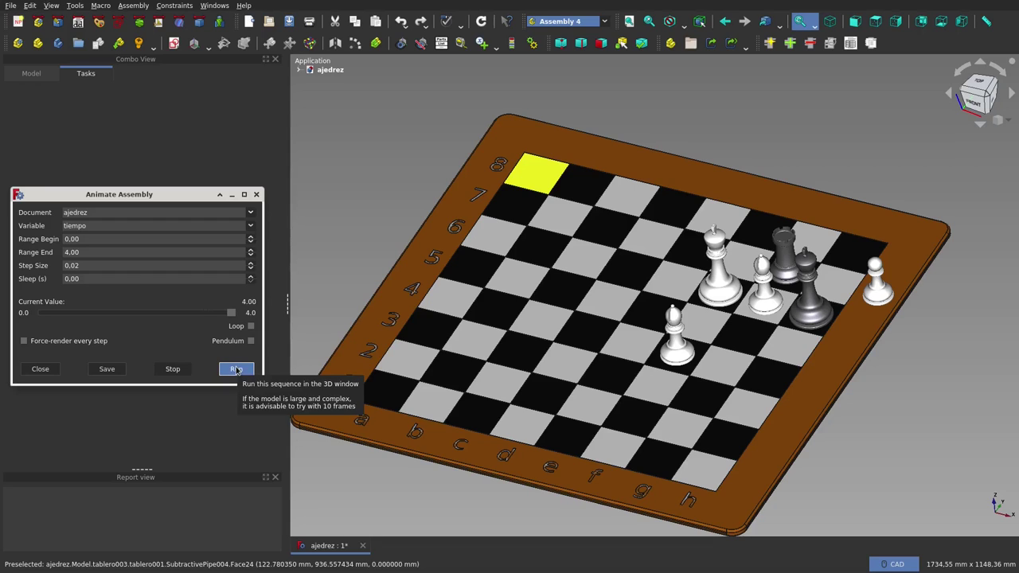
click(256, 194)
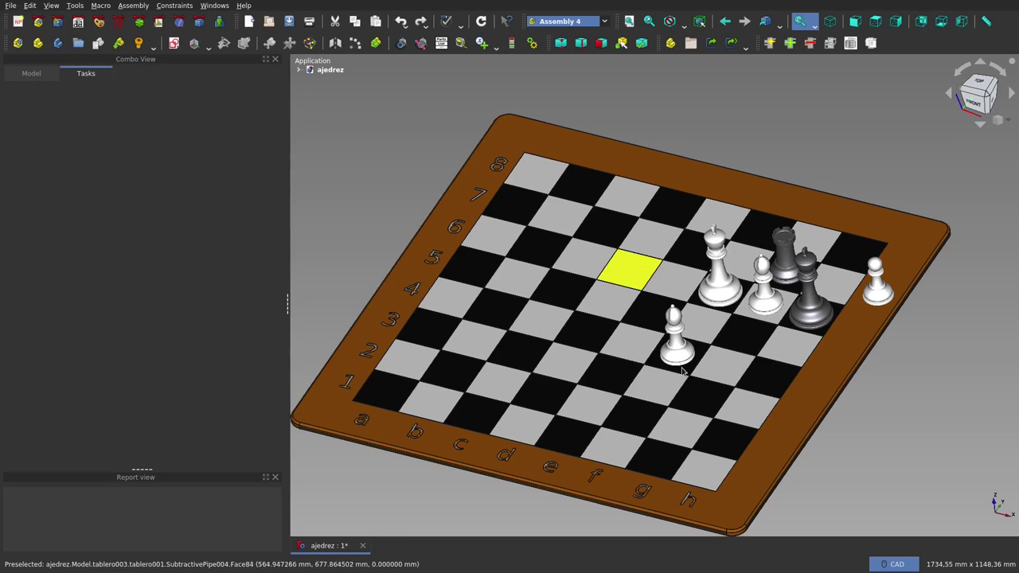